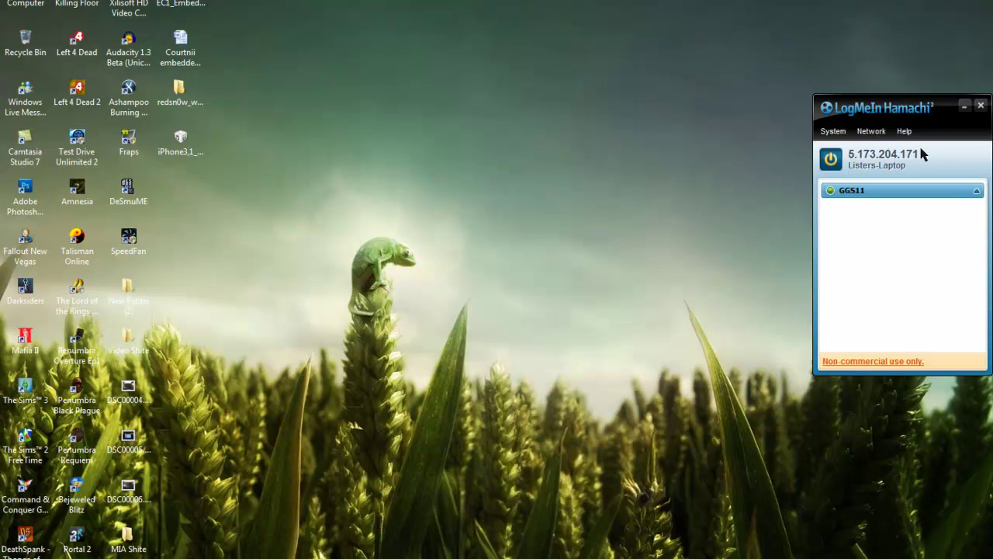
Step: Create Hamachi network 'fhzsdfhbdfndxzng' with a network password, then expand GGS11 to show its members
{"action": "left_click", "coordinate": [862, 134]}
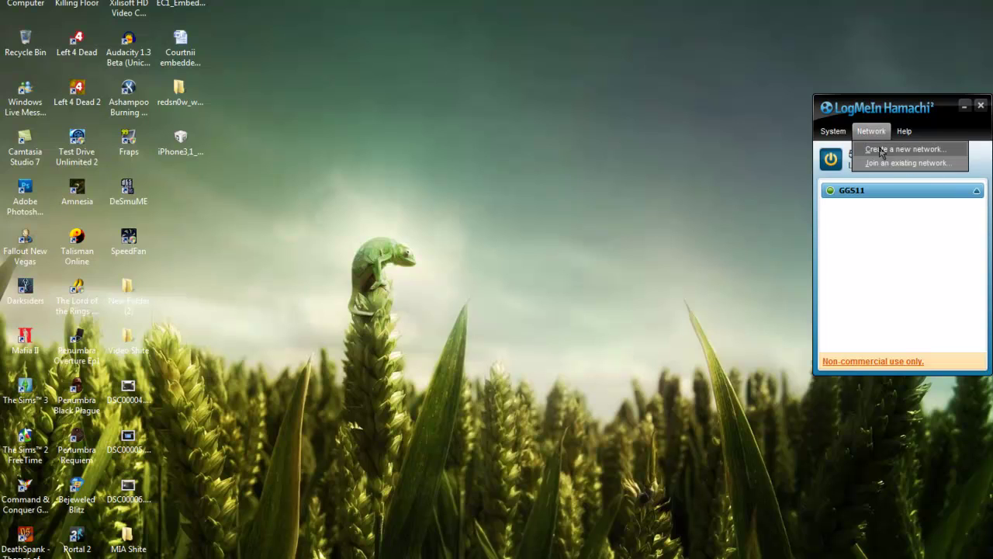
{"action": "left_click", "coordinate": [881, 148]}
{"action": "type", "text": "f"}
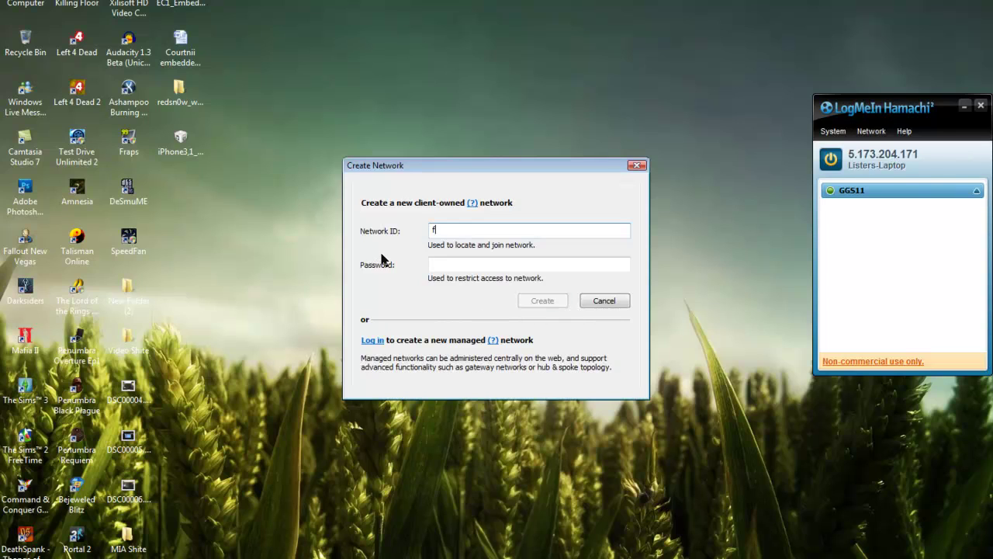
{"action": "type", "text": "hzsdfhbdfndxzng"}
{"action": "left_click", "coordinate": [501, 265]}
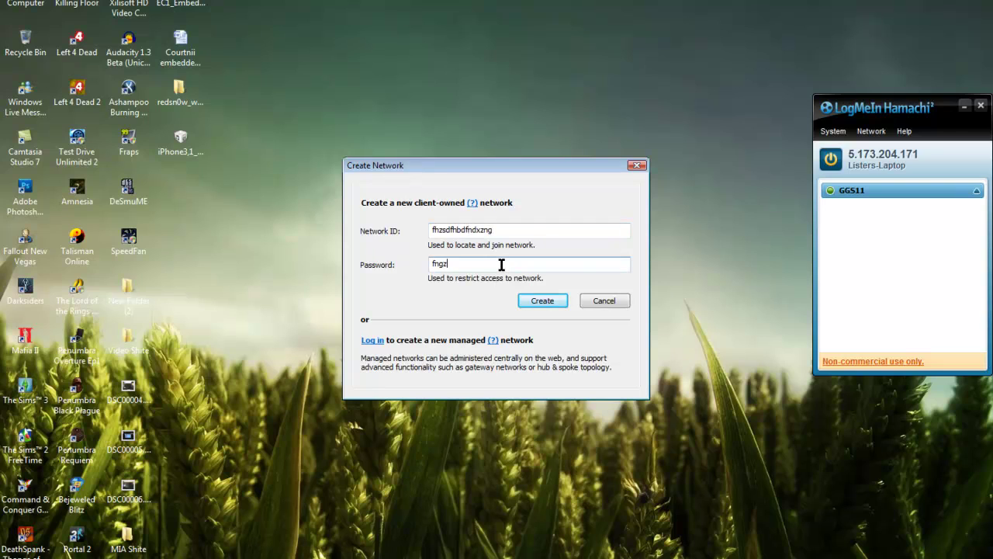
{"action": "left_click", "coordinate": [546, 300]}
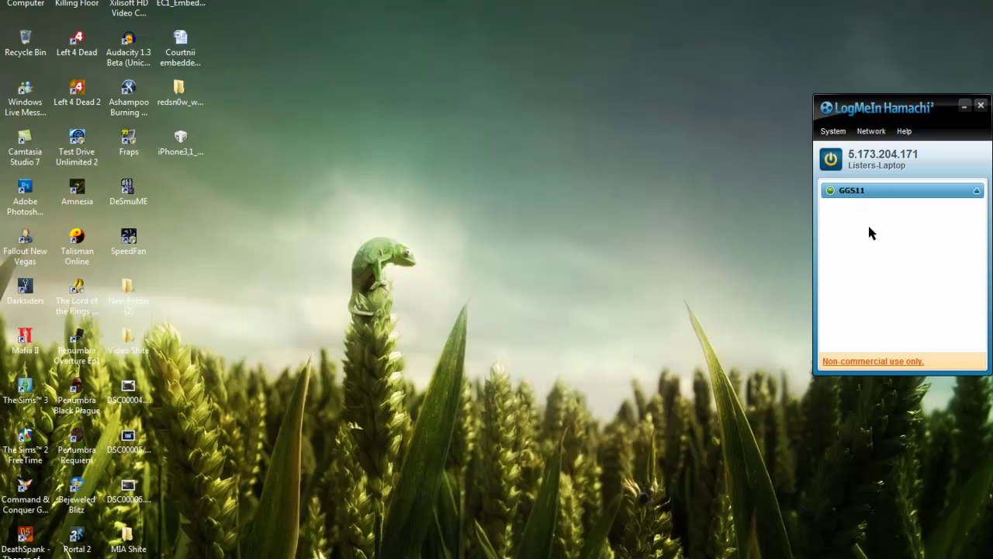
{"action": "left_click", "coordinate": [877, 194]}
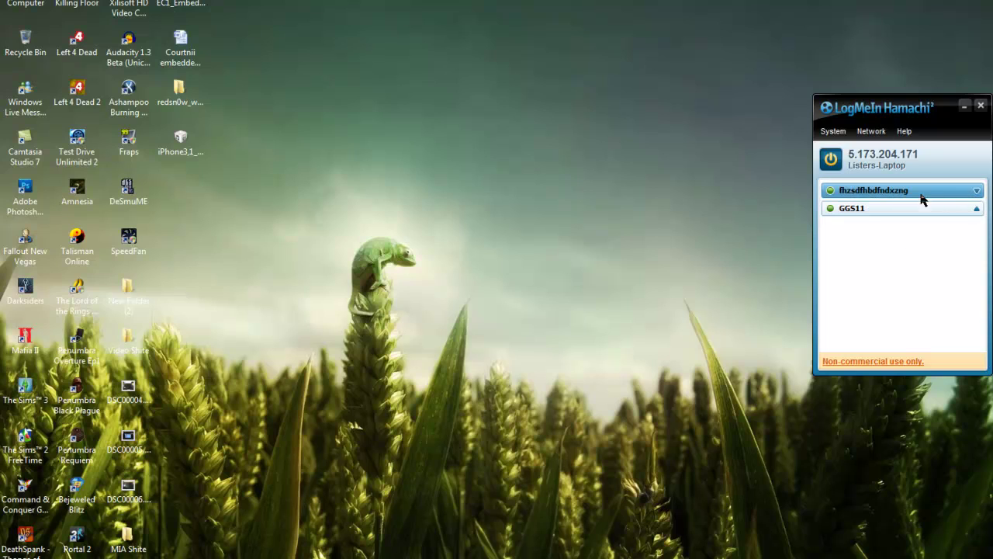
{"action": "left_click", "coordinate": [977, 208]}
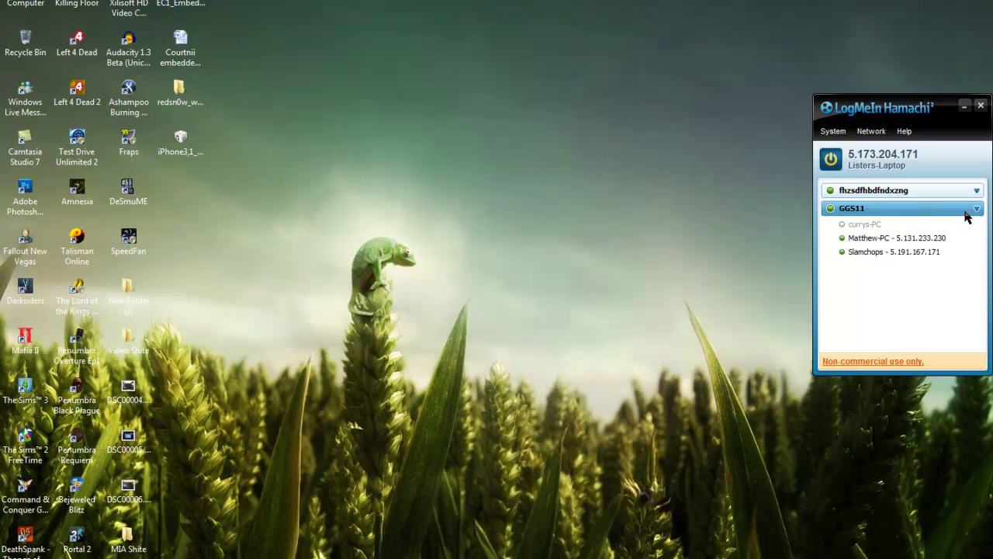
Step: Collapse the GGS11 member list in Hamachi's network list
{"action": "left_click", "coordinate": [965, 214]}
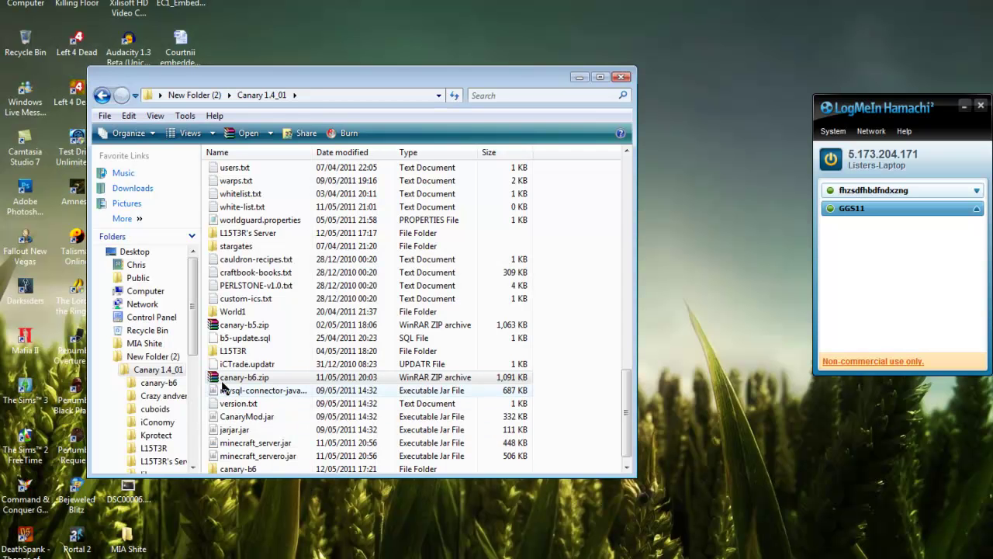
Step: Extract canary-b6.zip and run server_nogui.bat to start the CanaryMod server
{"action": "right_click", "coordinate": [225, 380]}
{"action": "left_click", "coordinate": [508, 390]}
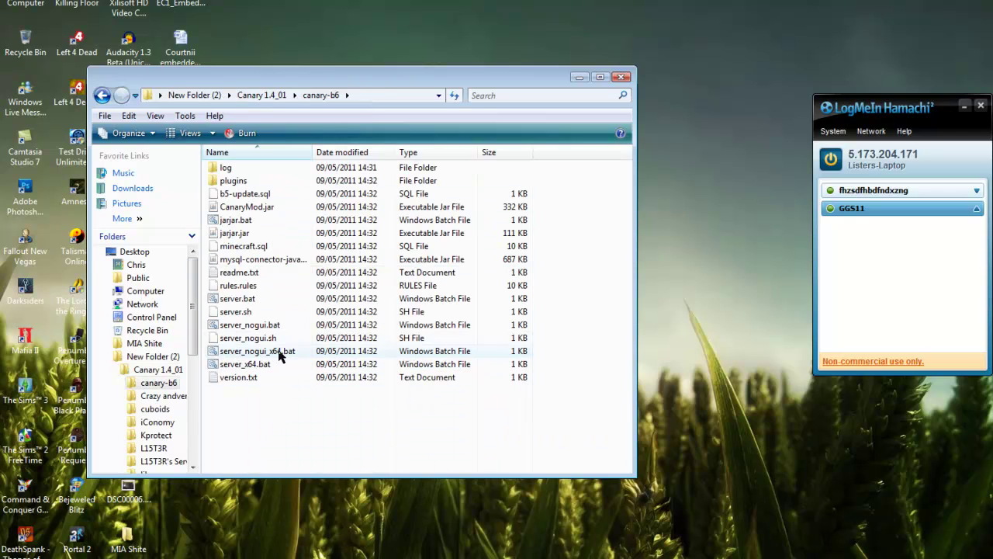
{"action": "double_click", "coordinate": [234, 329]}
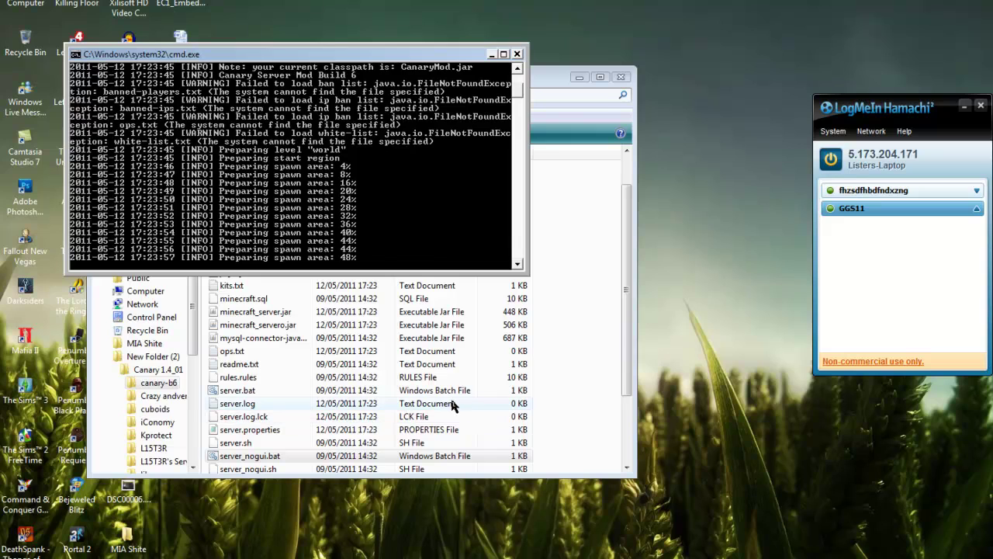
Step: Check the contents of the canary-b6 plugins folder, then return to canary-b6
{"action": "left_click", "coordinate": [564, 327]}
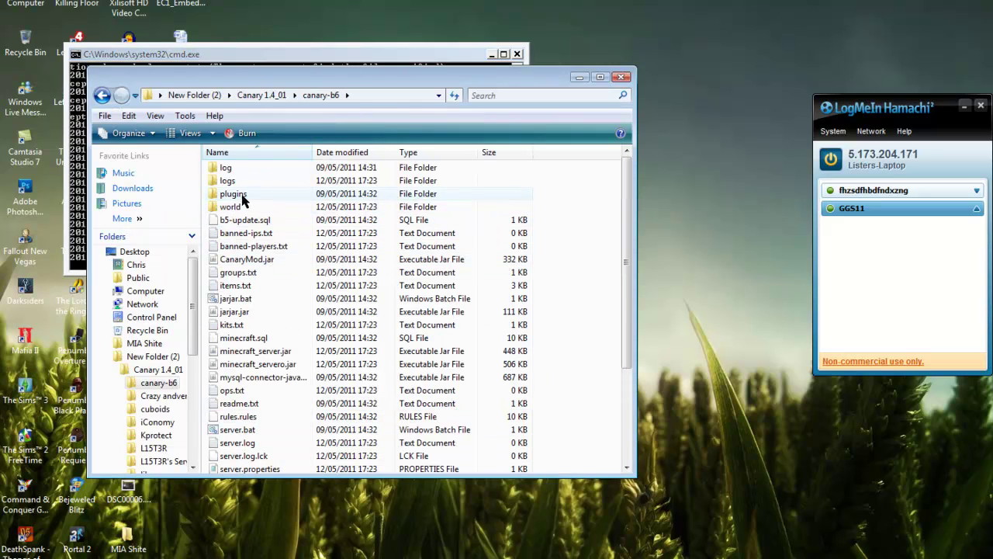
{"action": "double_click", "coordinate": [242, 194]}
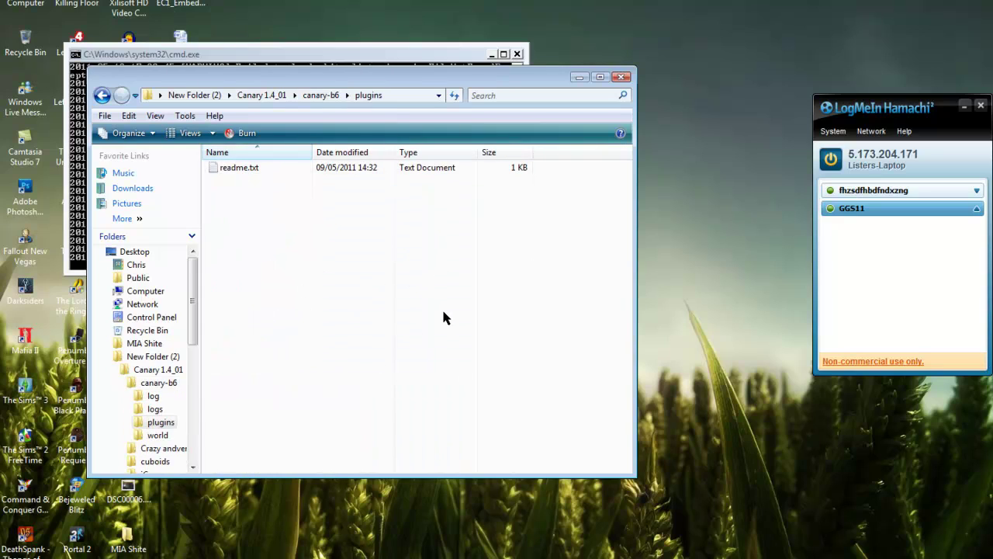
{"action": "key", "text": "BackSpace"}
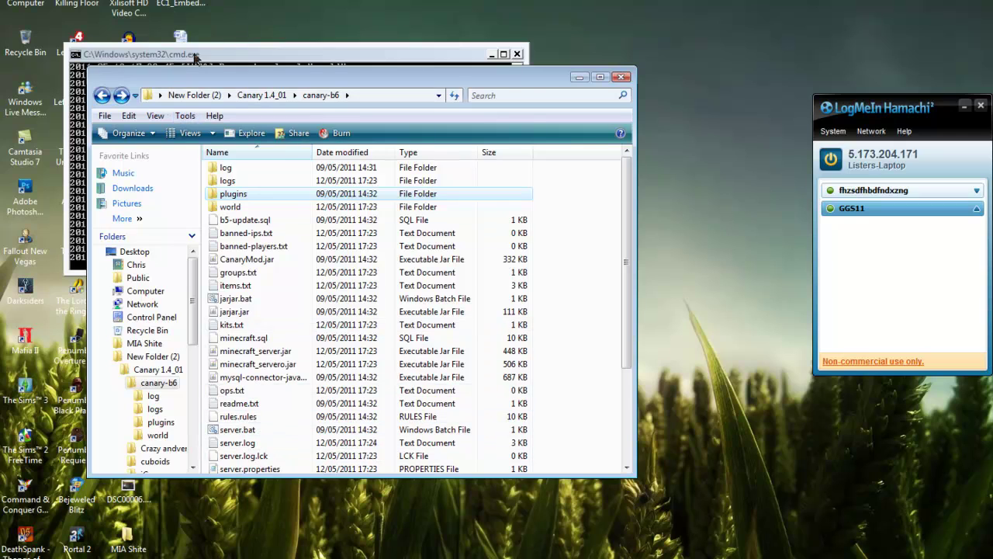
Step: Stop the server with the 'stop' command and close its console window
{"action": "left_click", "coordinate": [197, 59]}
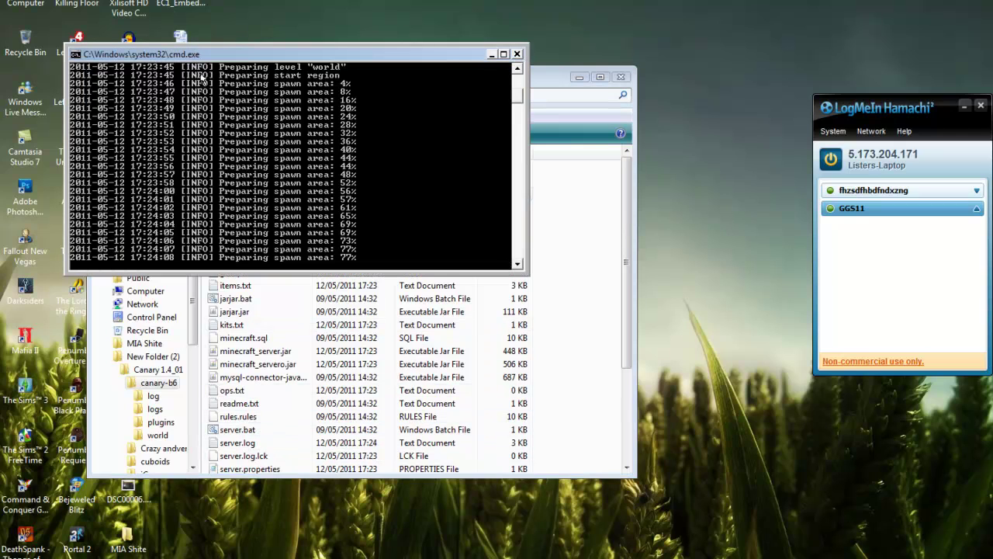
{"action": "left_click", "coordinate": [565, 324]}
{"action": "left_click", "coordinate": [310, 53]}
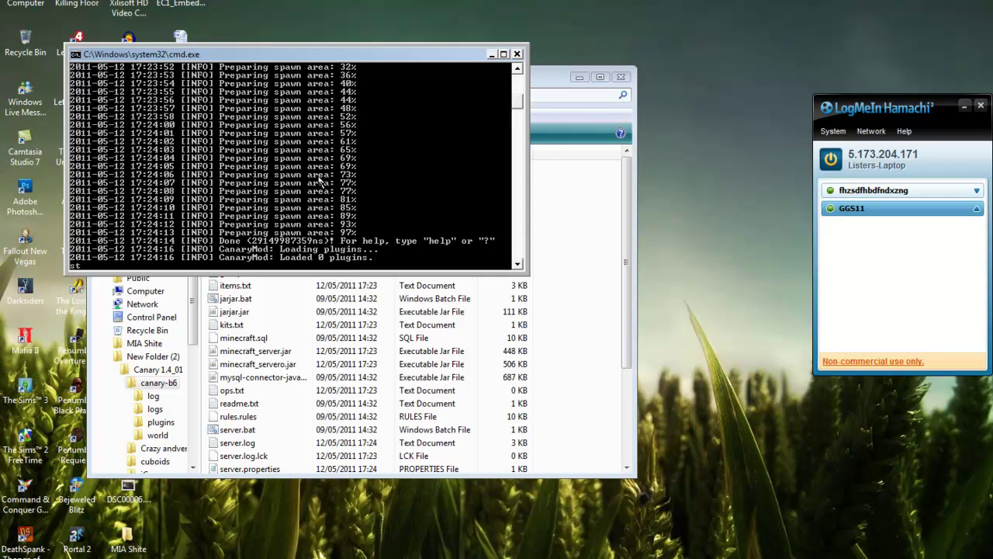
{"action": "type", "text": "stop"}
{"action": "key", "text": "Return"}
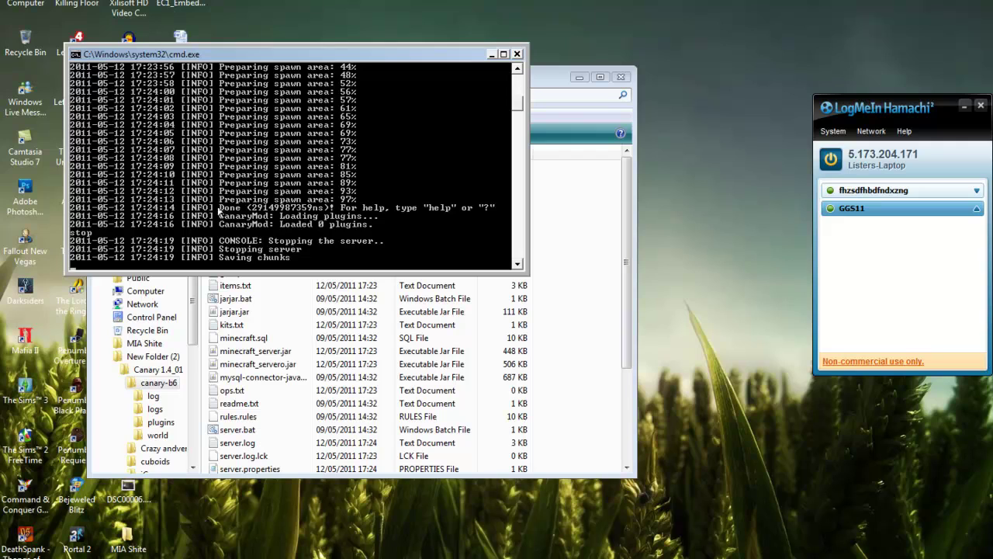
{"action": "key", "text": "Return"}
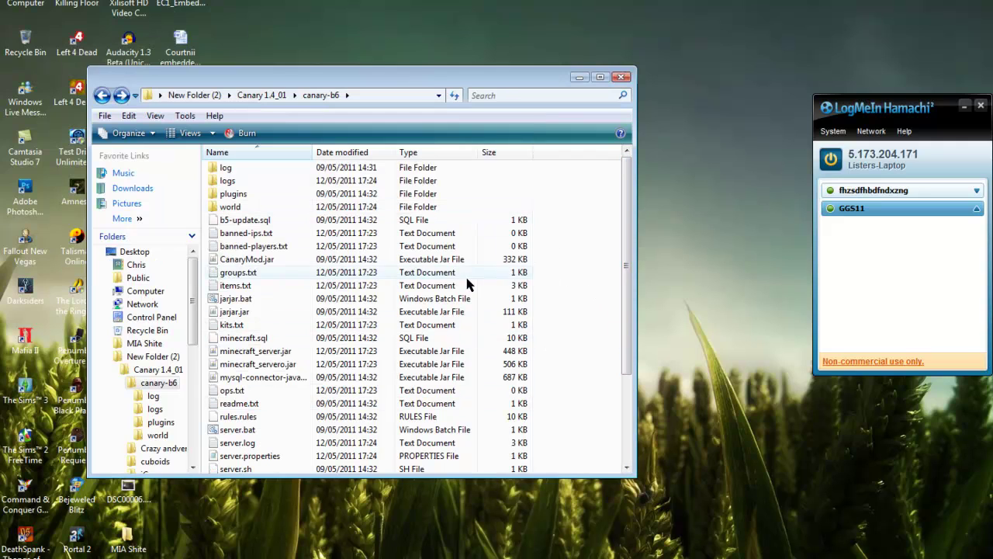
{"action": "scroll", "coordinate": [554, 294], "scroll_direction": "down", "scroll_amount": 3}
{"action": "double_click", "coordinate": [237, 338]}
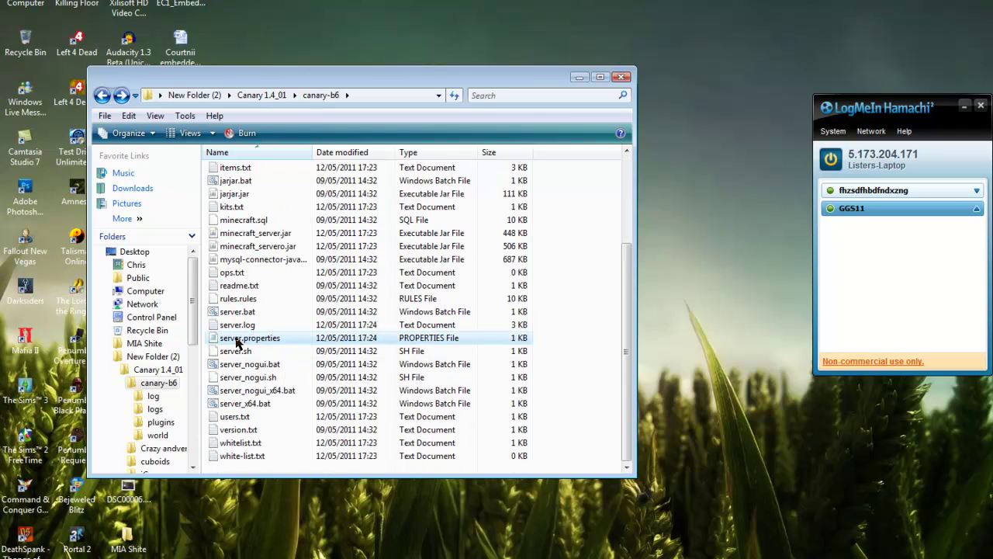
{"action": "left_click", "coordinate": [77, 72]}
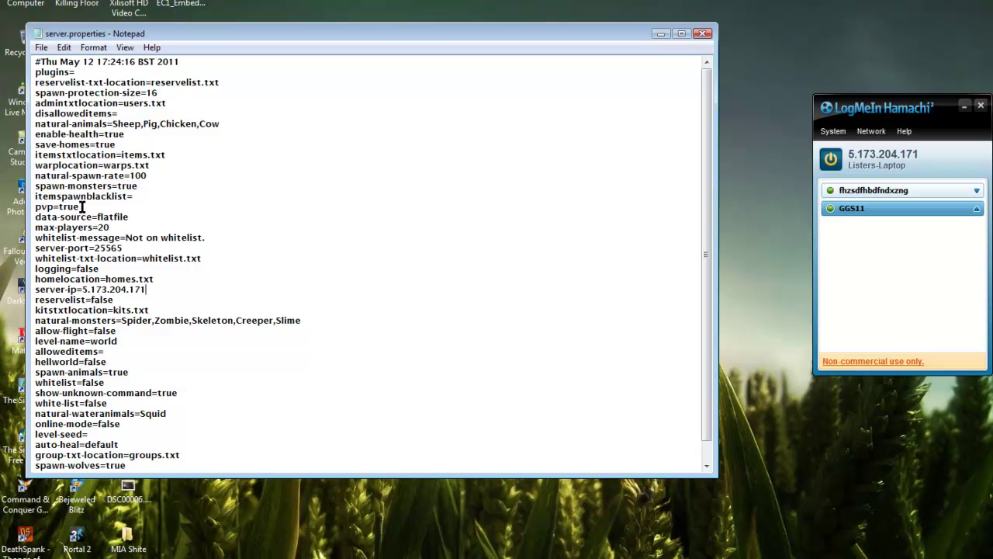
{"action": "left_click_drag", "start_coordinate": [79, 206], "coordinate": [36, 206]}
{"action": "left_click", "coordinate": [171, 194]}
{"action": "left_click_drag", "start_coordinate": [121, 330], "coordinate": [288, 322]}
{"action": "left_click", "coordinate": [383, 318]}
{"action": "key", "text": "Up"}
{"action": "left_click", "coordinate": [702, 34]}
{"action": "left_click", "coordinate": [464, 309]}
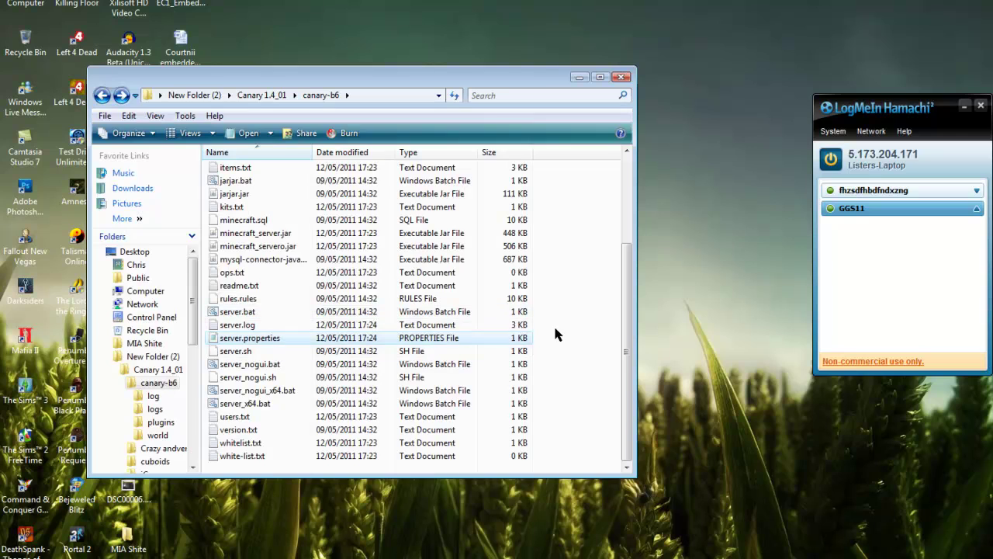
{"action": "double_click", "coordinate": [245, 364]}
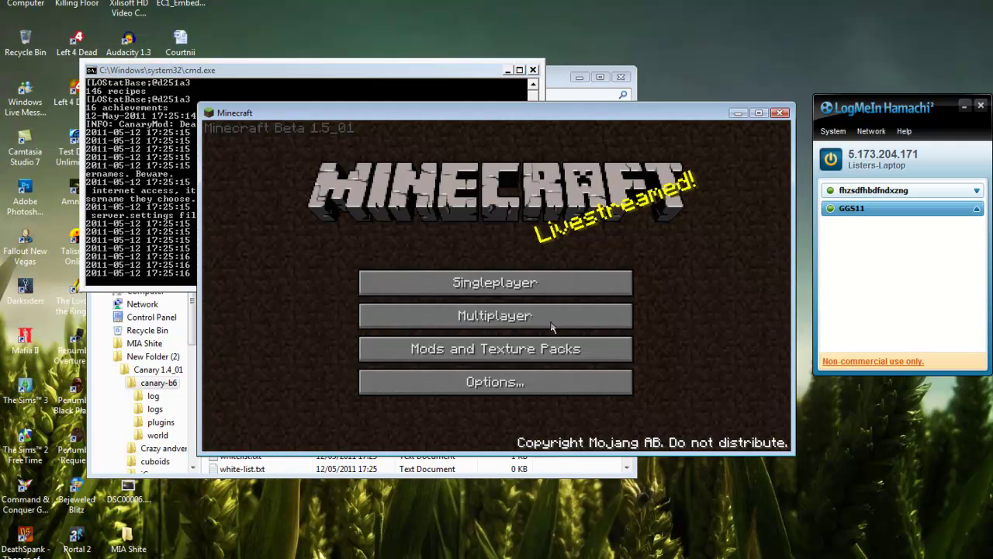
{"action": "left_click", "coordinate": [527, 324]}
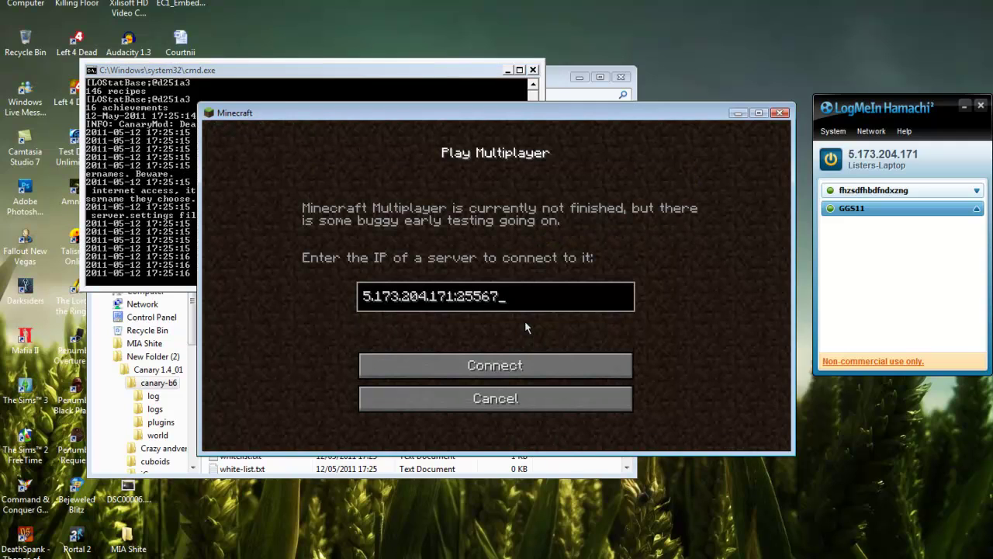
{"action": "key", "text": "BackSpace"}
{"action": "key", "text": "BackSpace"}
{"action": "key", "text": "BackSpace"}
{"action": "key", "text": "BackSpace"}
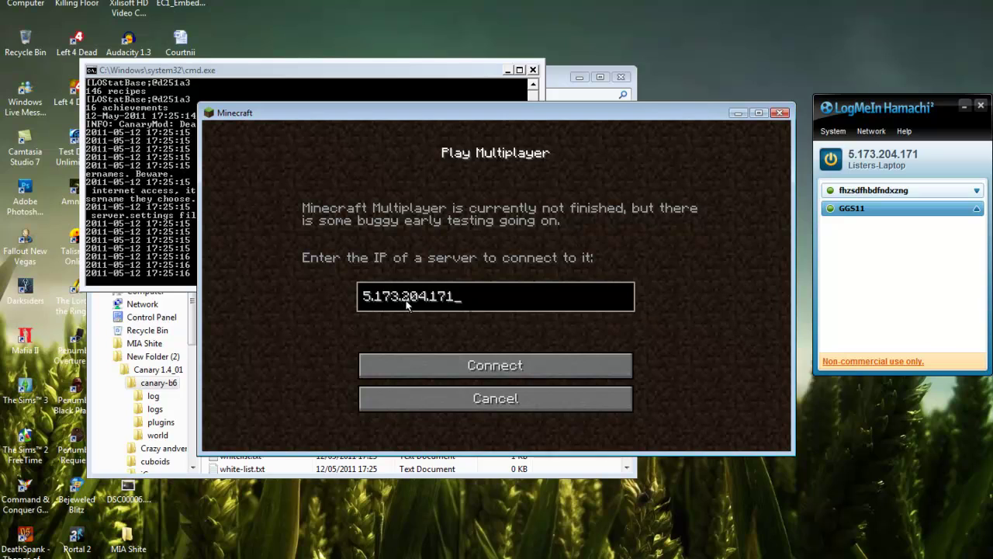
Step: Connect to the server at 5.173.204.171 and break the snow blocks in front of the player
{"action": "left_click", "coordinate": [479, 375]}
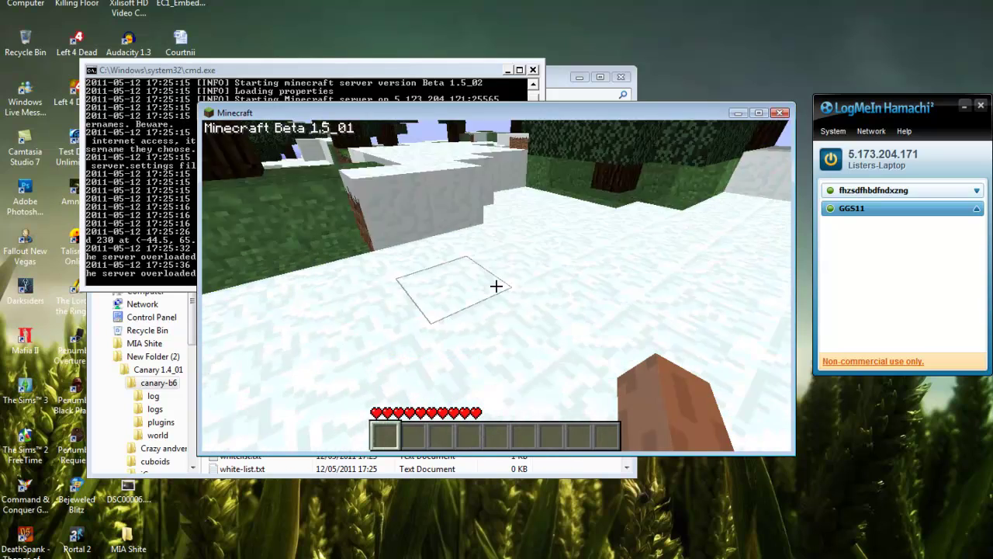
{"action": "left_click_drag", "start_coordinate": [495, 285], "coordinate": [496, 285]}
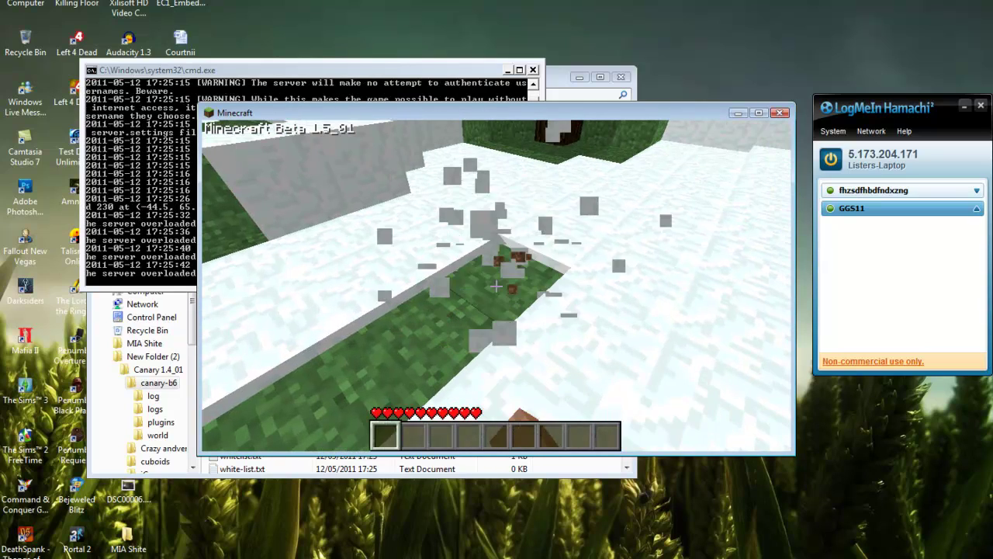